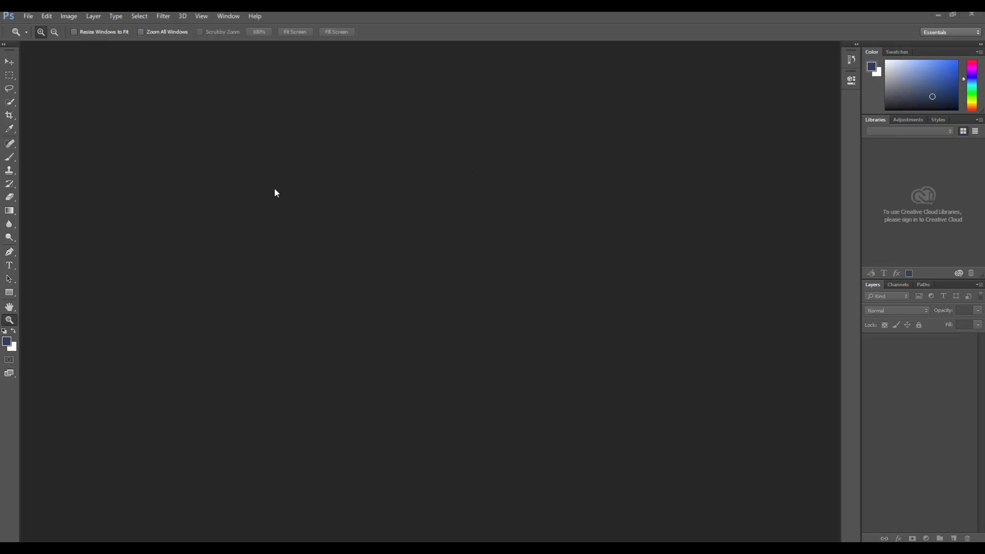
Start a new document and set its width to 3.5 inches and its height to 1 inch
click(28, 16)
click(37, 28)
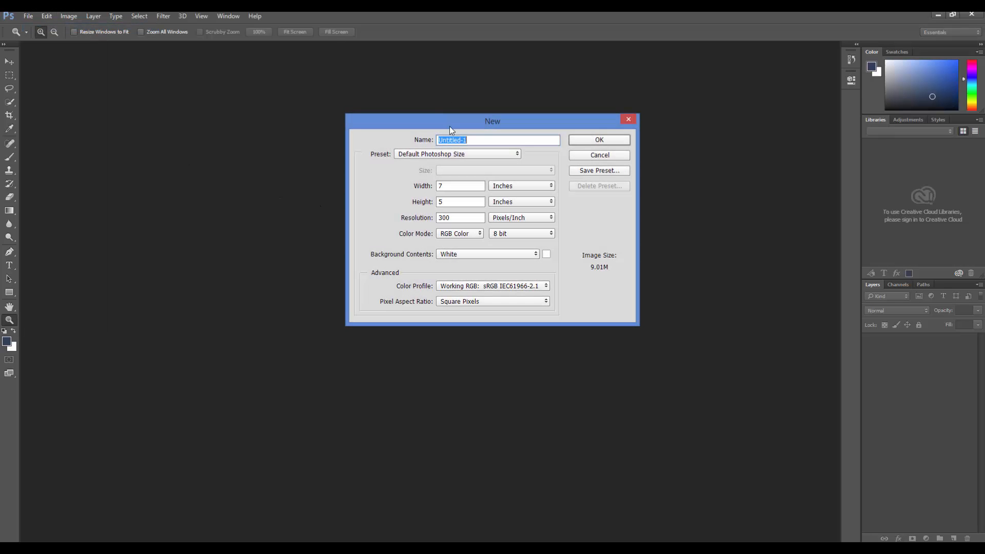
drag(389, 121, 270, 125)
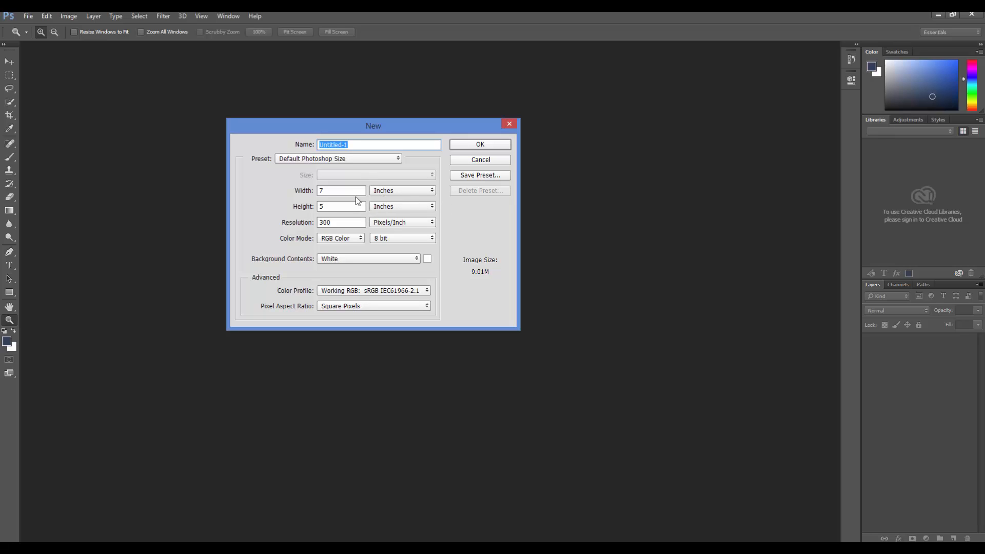
drag(342, 191, 295, 191)
text(3.5)
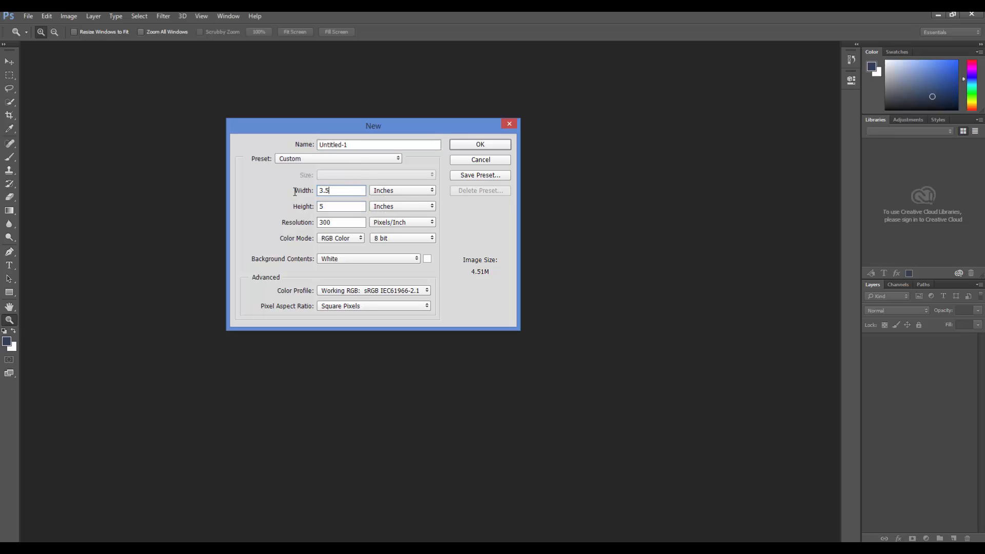
double_click(340, 207)
text(1)
Set the new document's resolution to 150 pixels/inch and its color mode to 16-bit Grayscale, and create it
double_click(334, 223)
text(150)
click(337, 239)
click(331, 255)
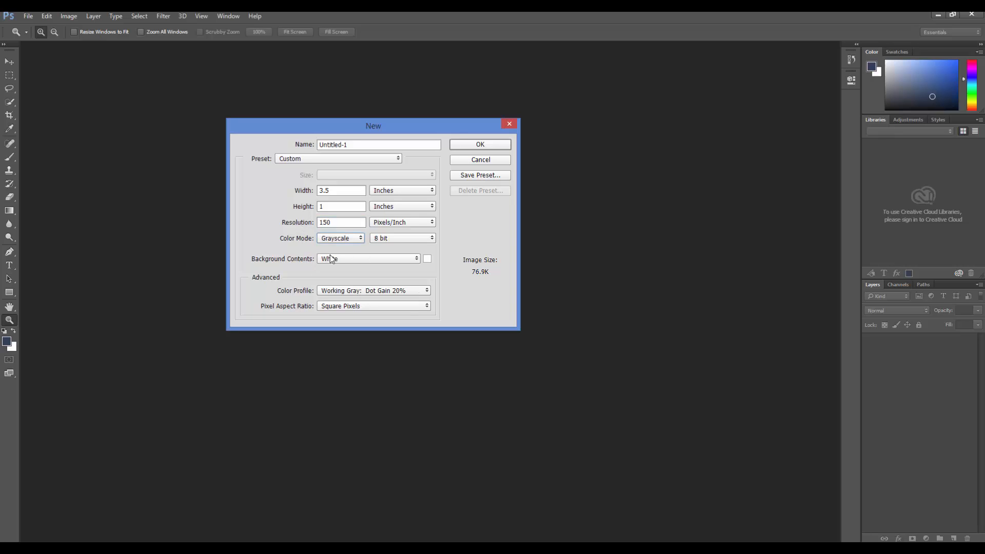
click(375, 243)
click(379, 260)
click(481, 145)
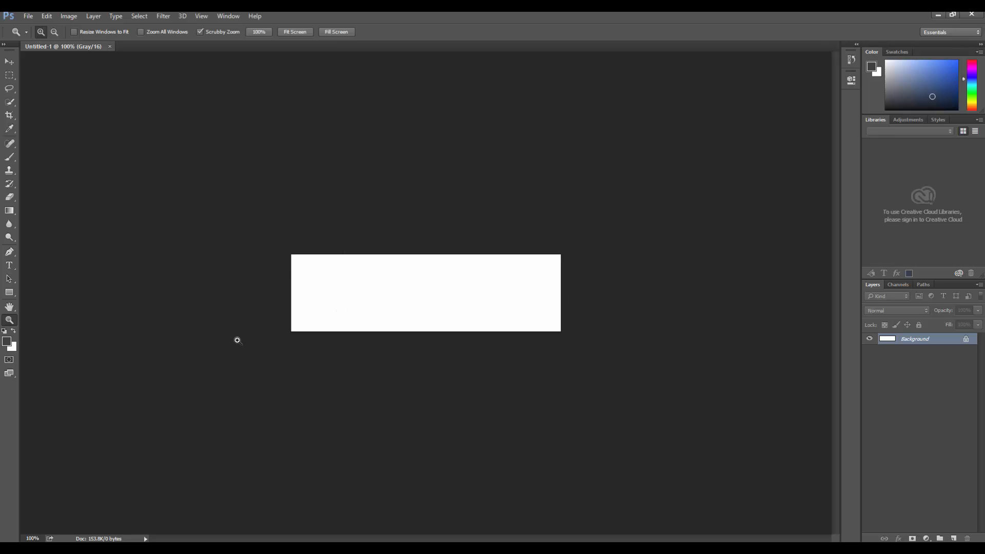
Add the text "SGD 116" in the default black foreground color and move it to the upper part of the canvas
click(416, 295)
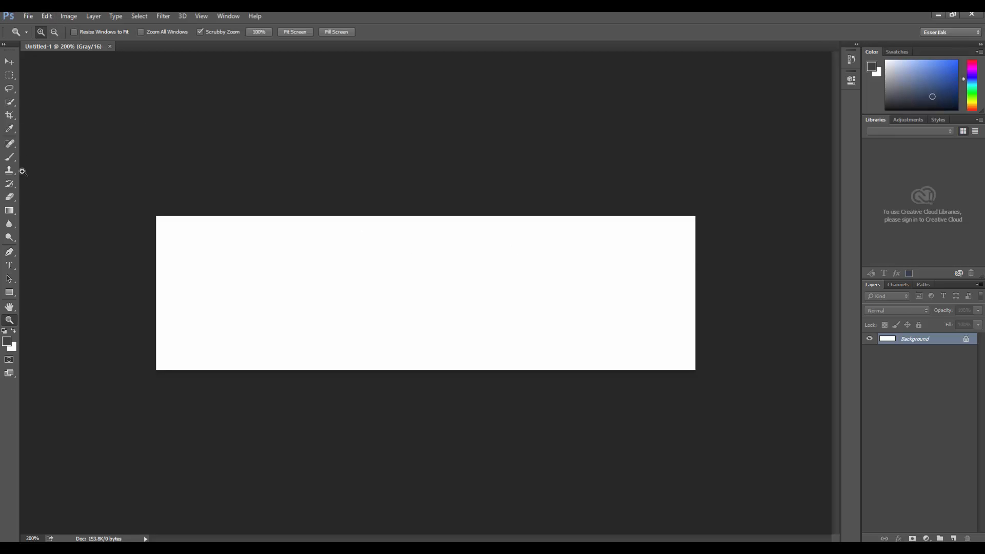
click(10, 265)
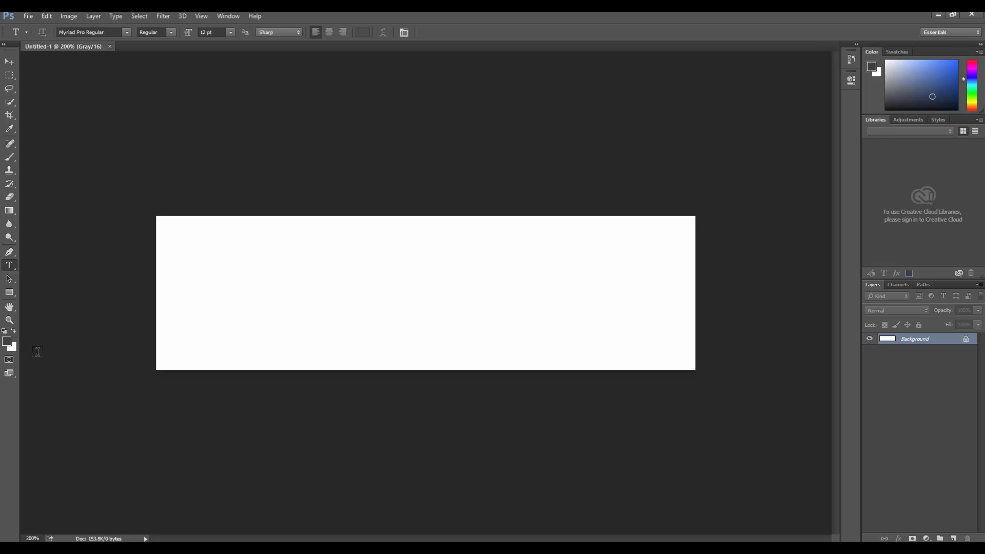
click(4, 331)
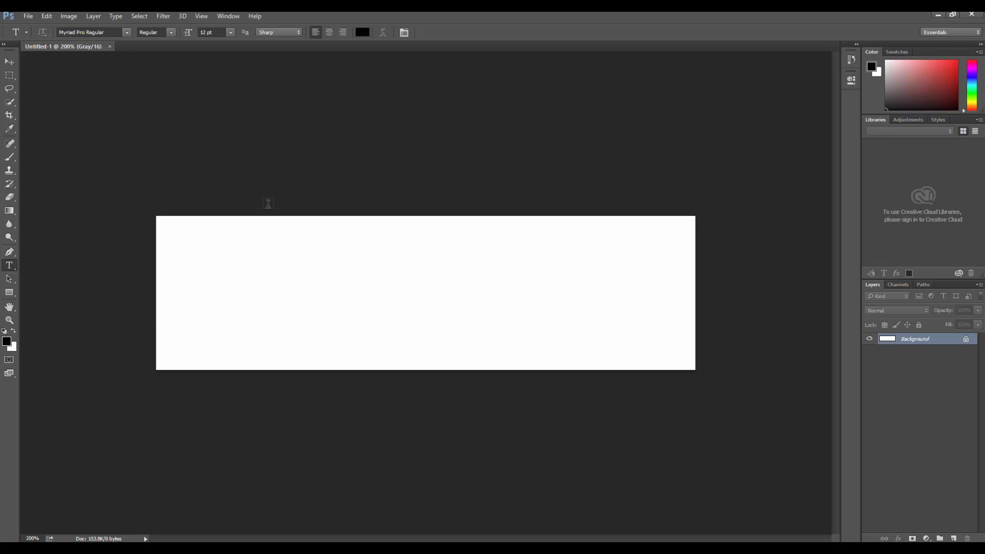
click(269, 315)
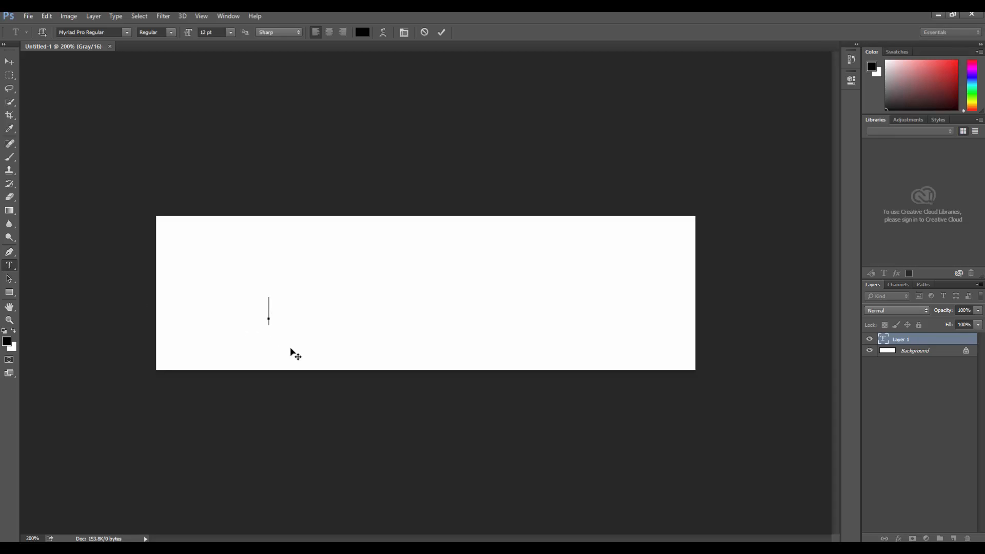
text(SGD)
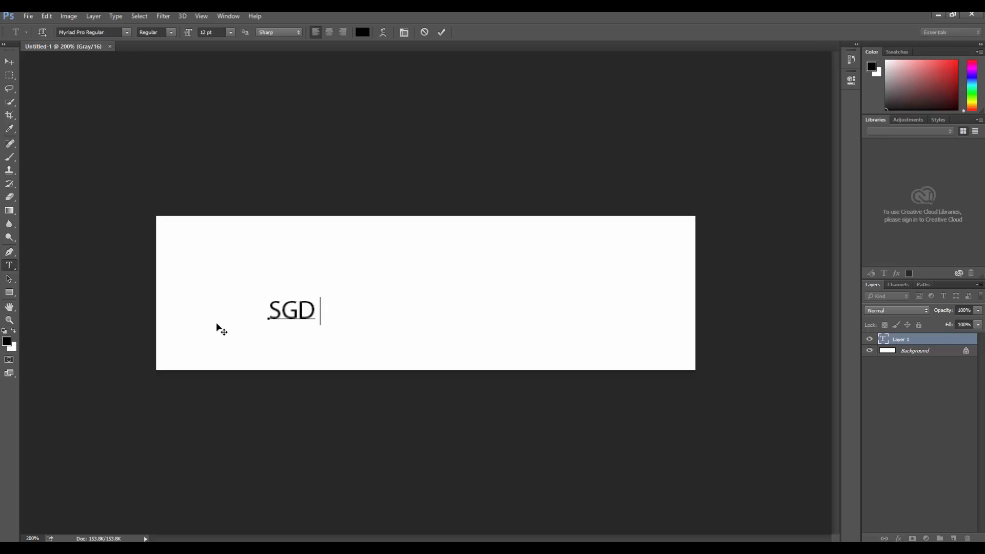
text( 116)
click(8, 64)
drag(279, 303, 305, 261)
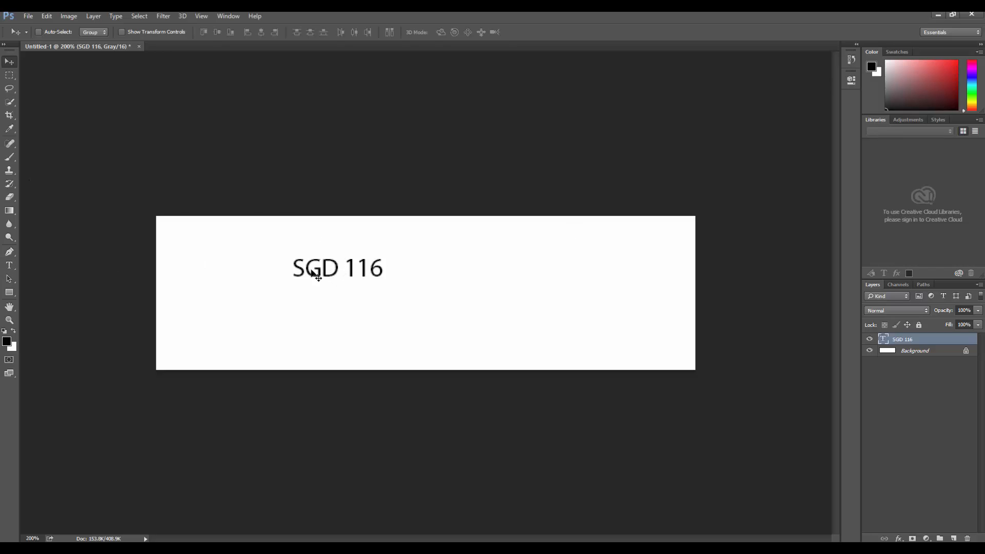
Change the font of the whole "SGD 116" text to Magneto Bold
click(9, 266)
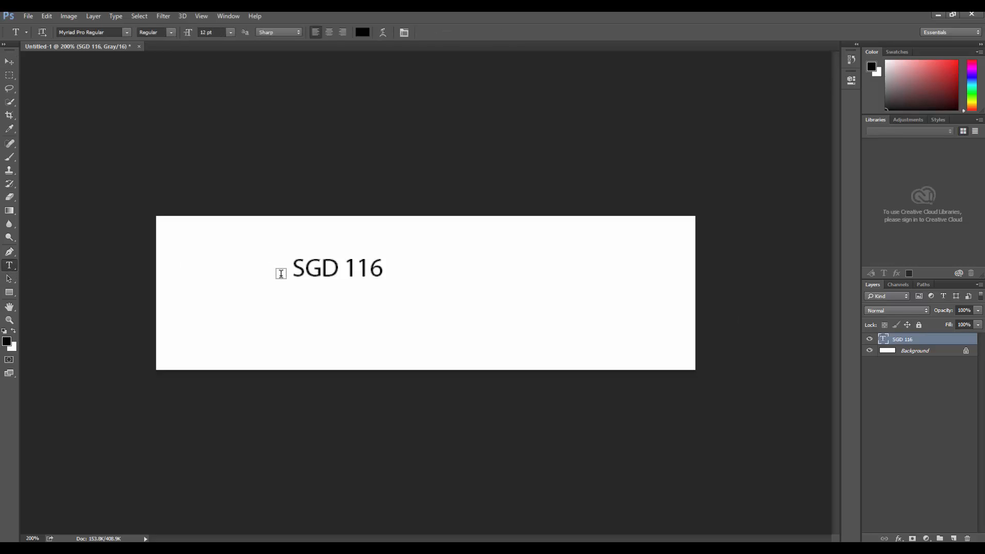
click(298, 273)
drag(297, 270, 386, 269)
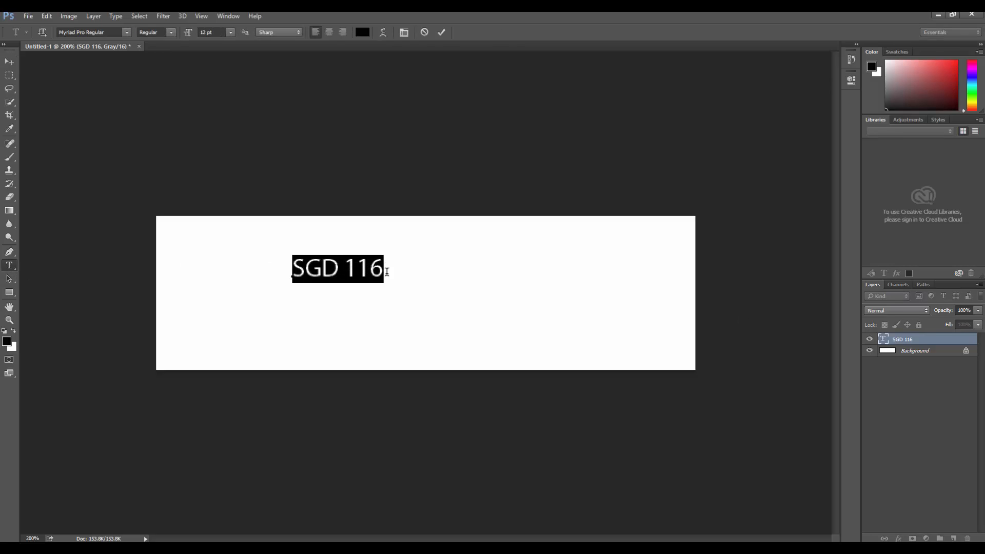
click(126, 33)
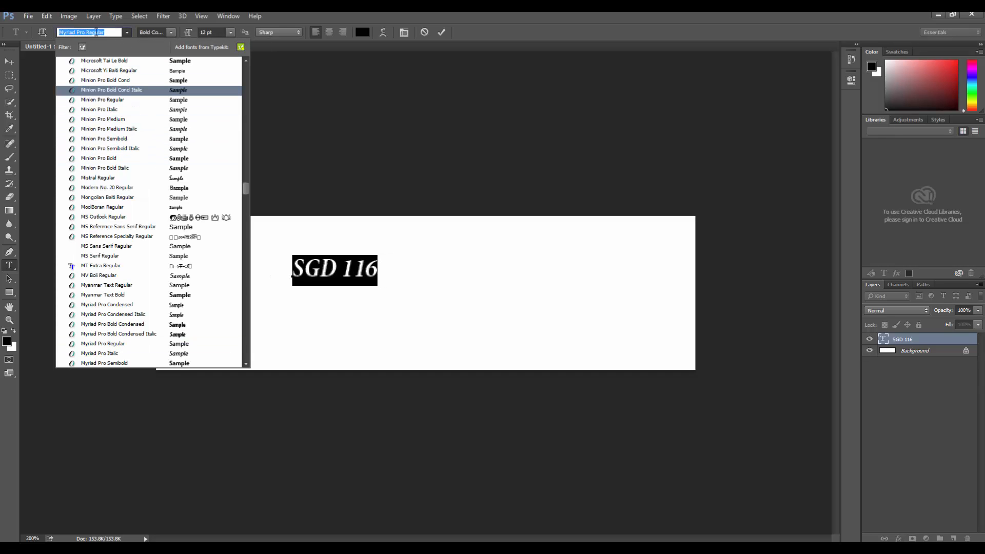
scroll(124, 128, up, 2)
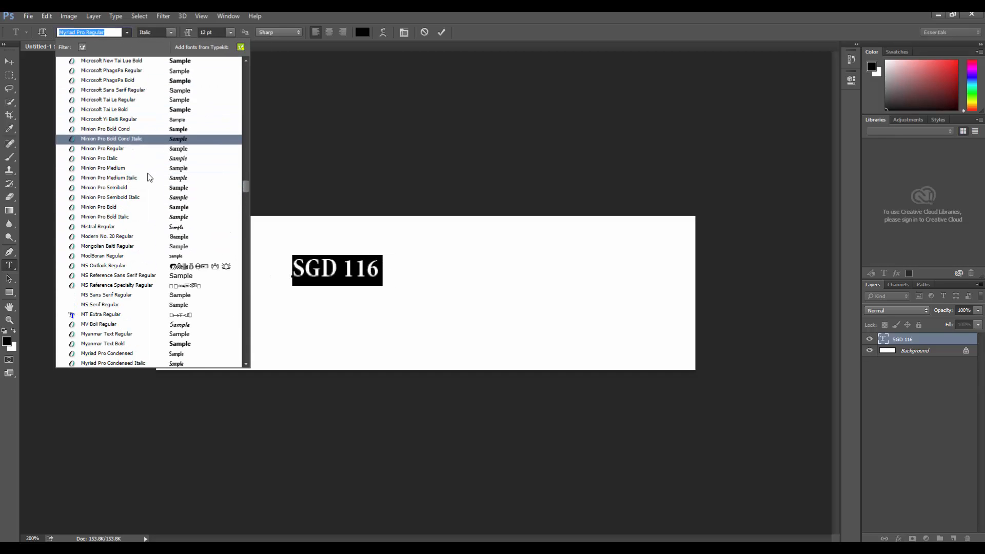
scroll(154, 220, up, 2)
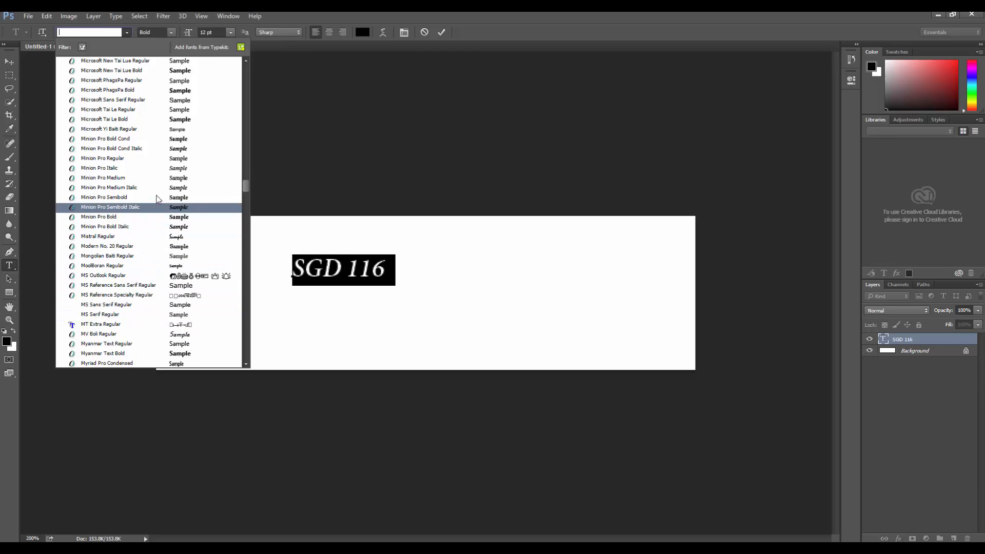
scroll(151, 130, up, 2)
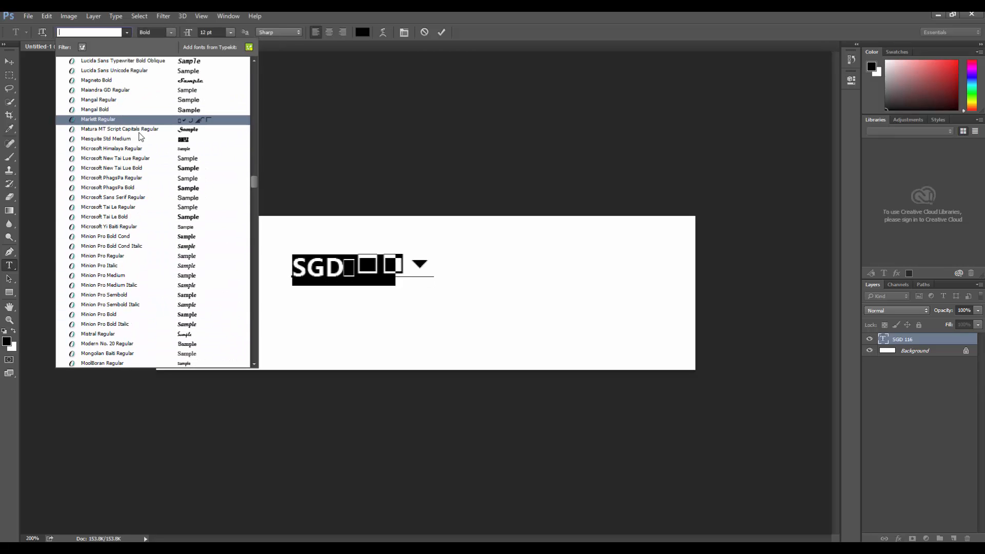
scroll(157, 128, up, 1)
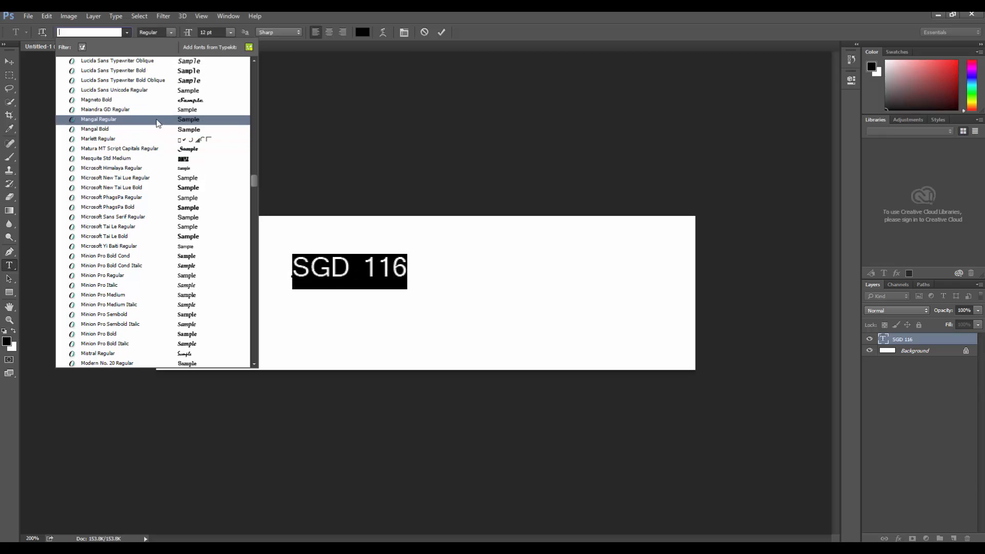
click(160, 101)
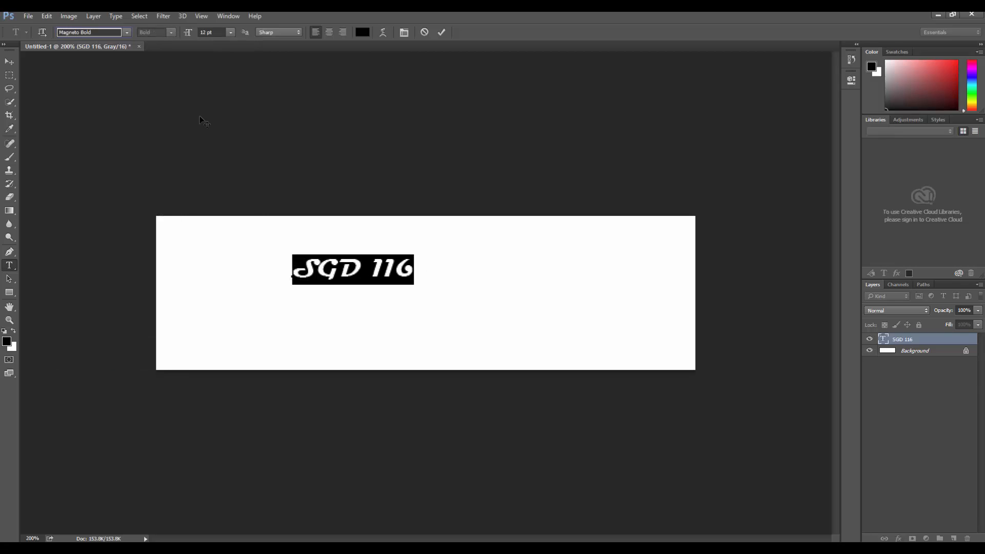
Set the "SGD 116" text size to 36 pt and center-align it
click(231, 33)
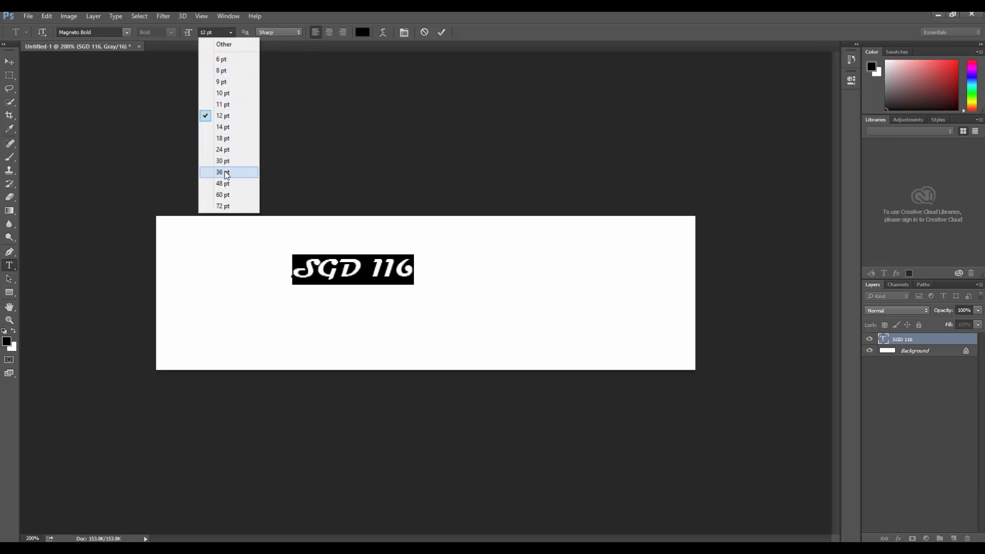
click(227, 174)
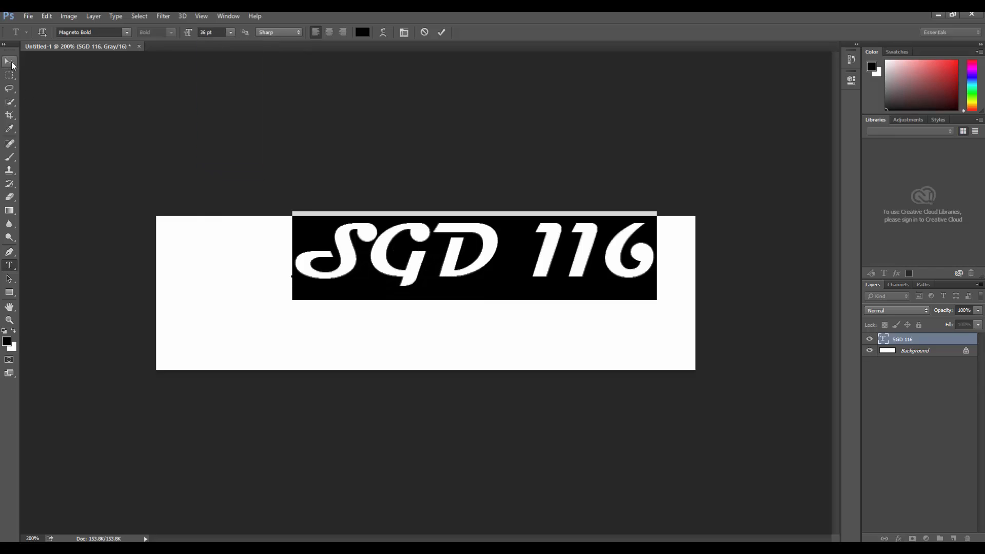
click(330, 32)
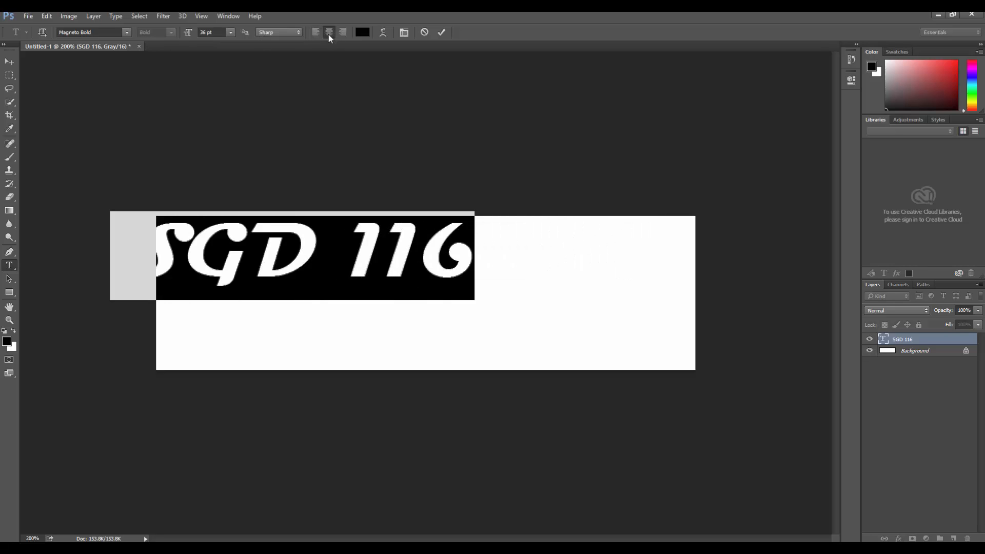
Move the enlarged "SGD 116" text to the upper middle of the canvas, fully inside its edges
click(11, 62)
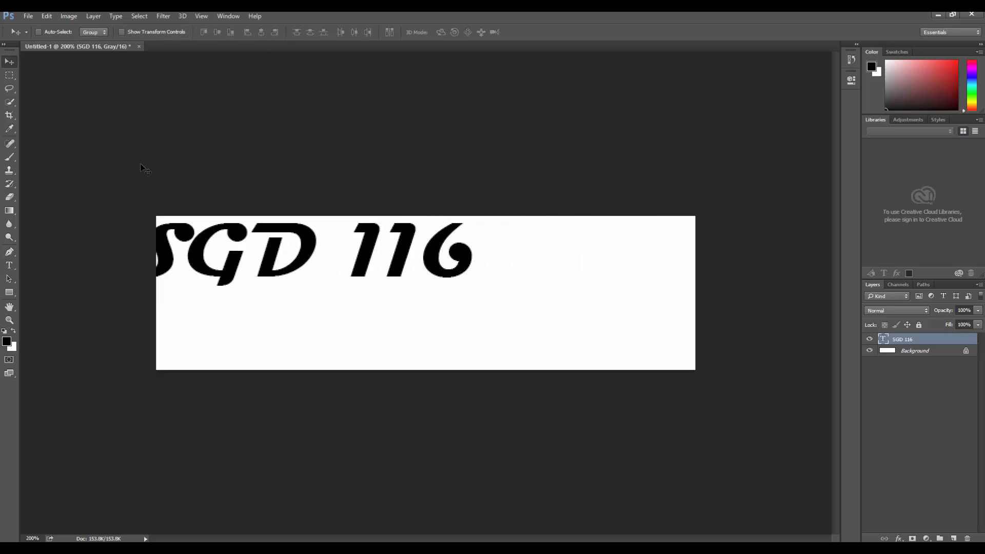
drag(187, 244, 328, 269)
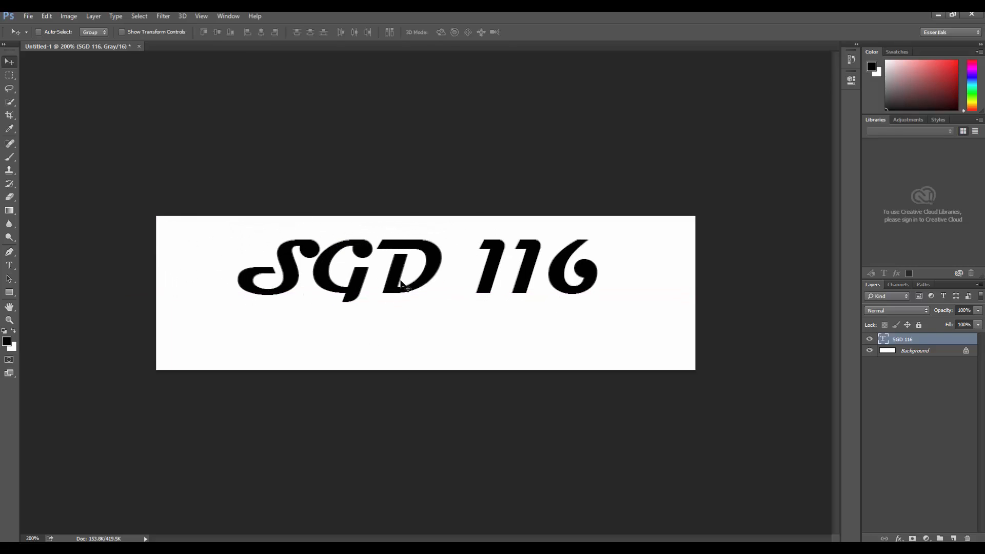
drag(396, 280, 391, 279)
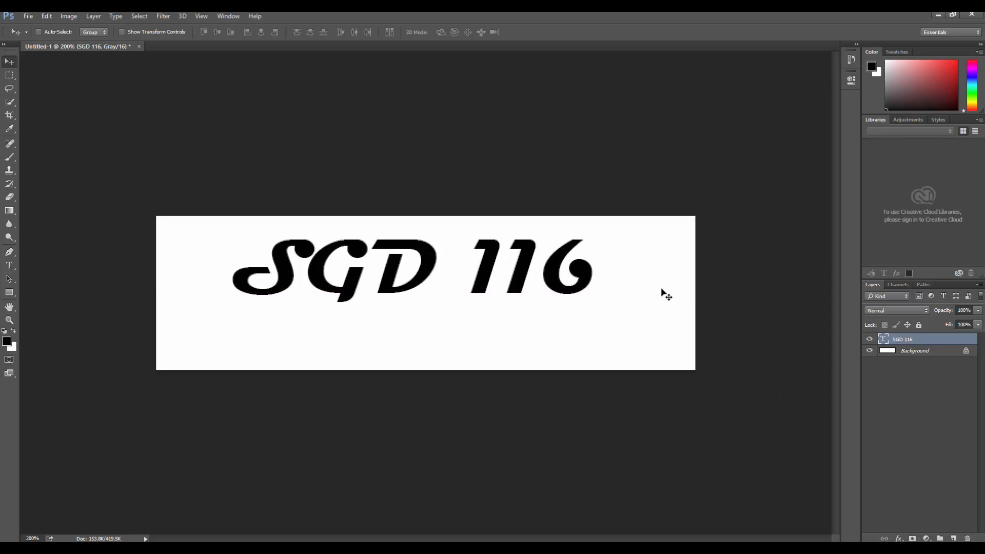
Make the Background layer active and switch to the Brush tool
click(915, 352)
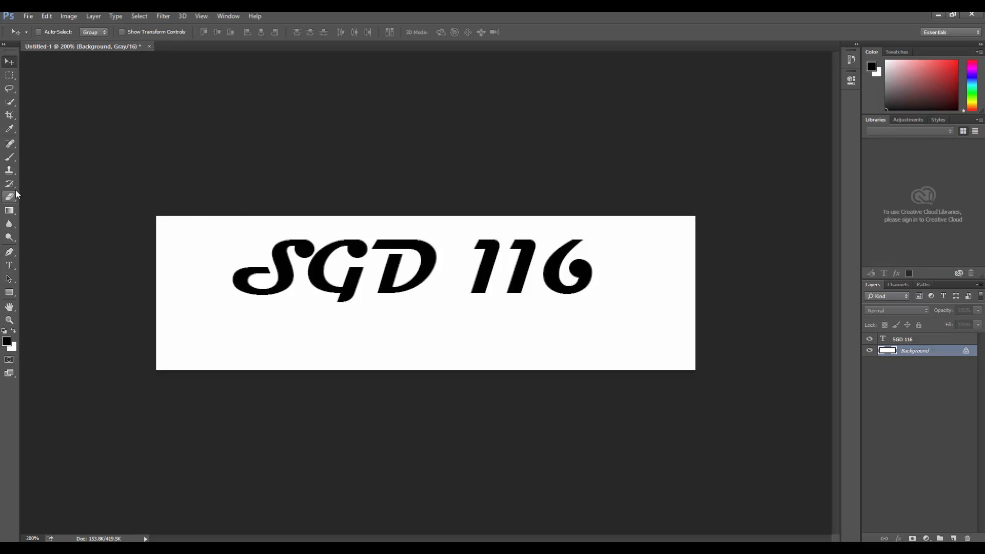
click(10, 157)
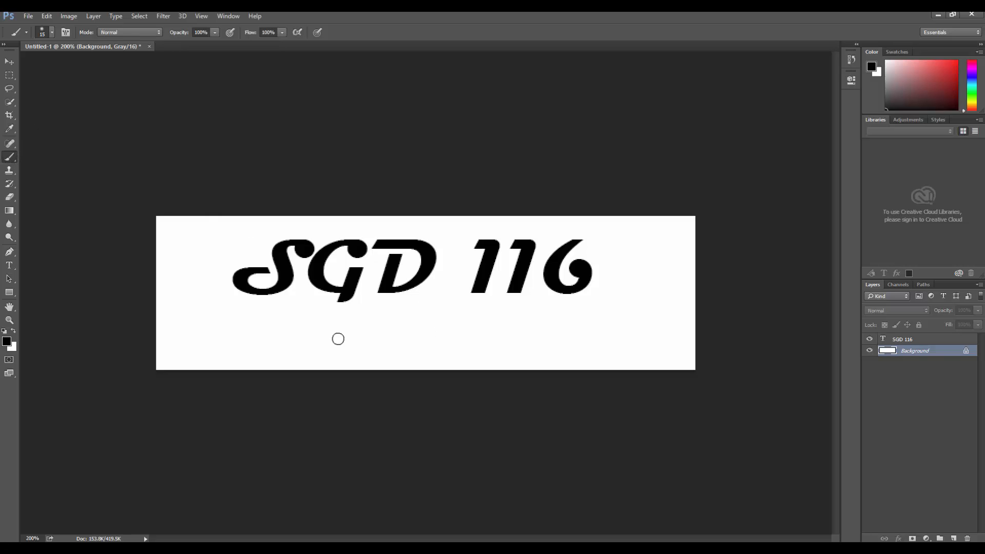
mouse_move(301, 332)
mouse_down()
mouse_move(455, 299)
mouse_move(625, 287)
mouse_move(580, 305)
mouse_move(595, 307)
mouse_up()
key(ctrl+z)
mouse_move(203, 236)
mouse_down()
mouse_move(168, 272)
mouse_move(201, 275)
mouse_move(226, 341)
mouse_move(257, 348)
mouse_move(292, 321)
mouse_move(524, 336)
mouse_up()
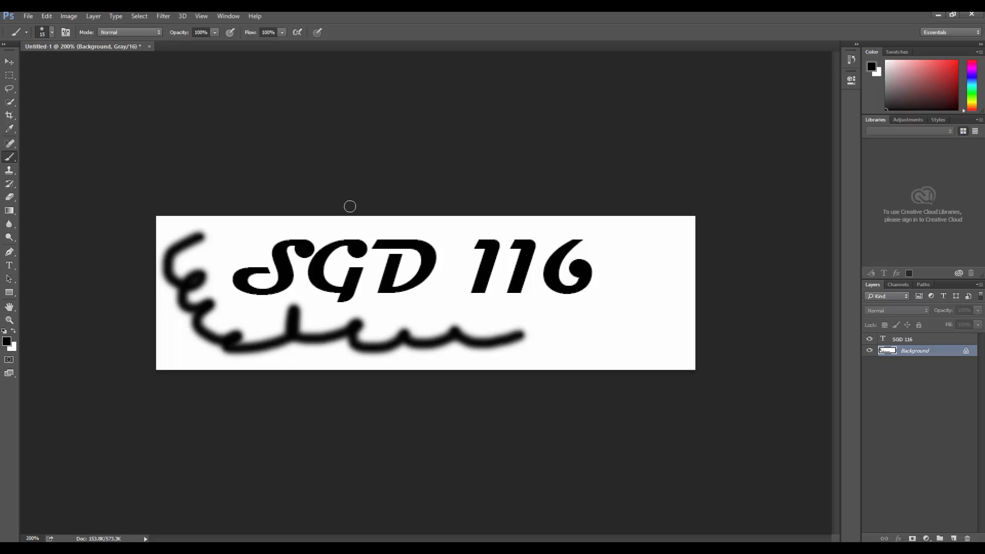
key(ctrl+z)
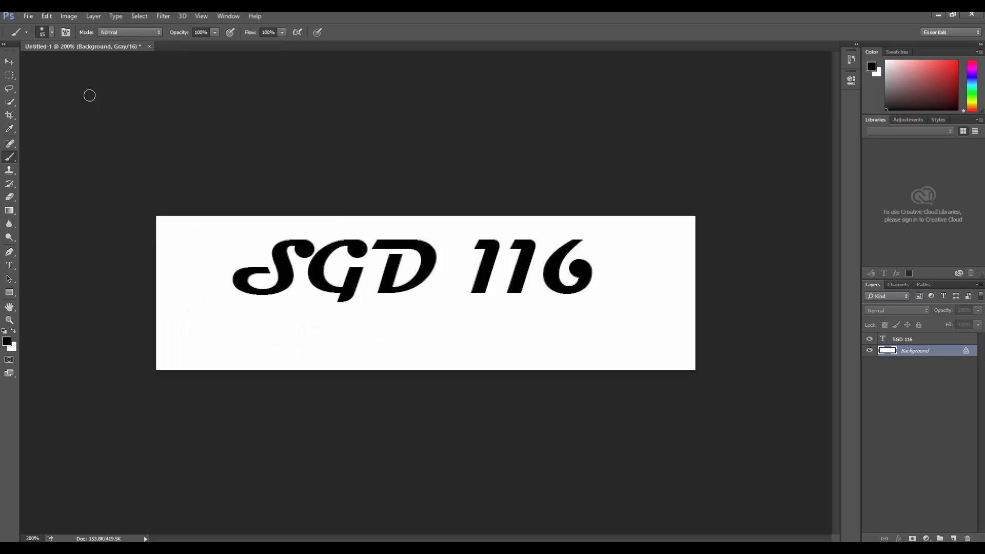
Choose the 46 px spatter brush and stamp two black dabs on the Background layer, above and below the start of the text
click(52, 33)
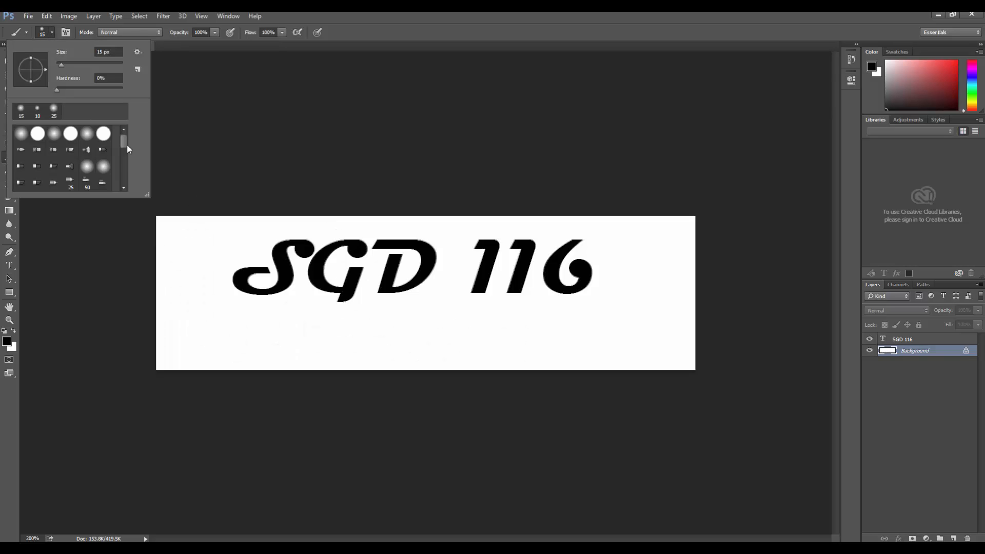
mouse_move(128, 145)
mouse_down()
mouse_move(121, 171)
mouse_move(116, 164)
mouse_move(122, 180)
mouse_move(122, 162)
mouse_up()
click(55, 157)
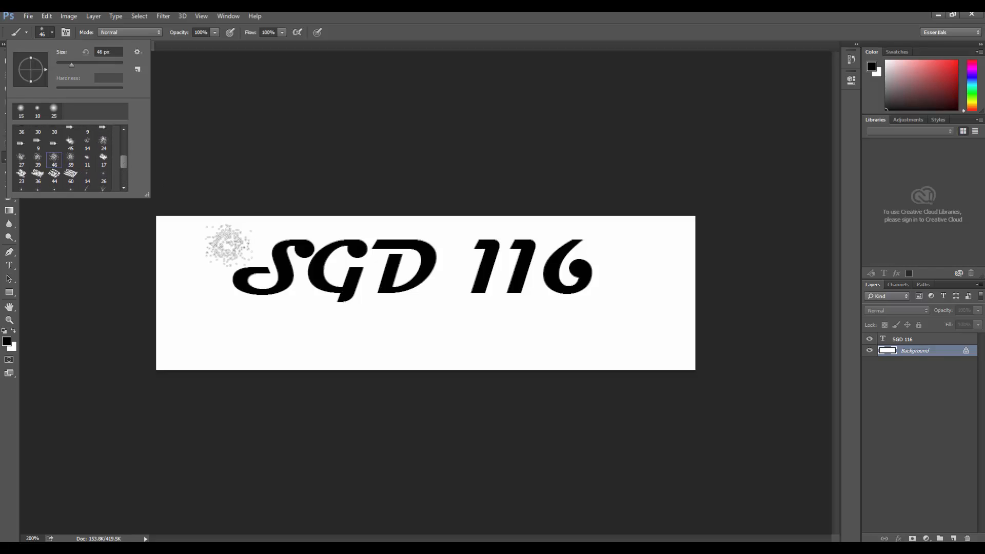
click(205, 246)
click(250, 320)
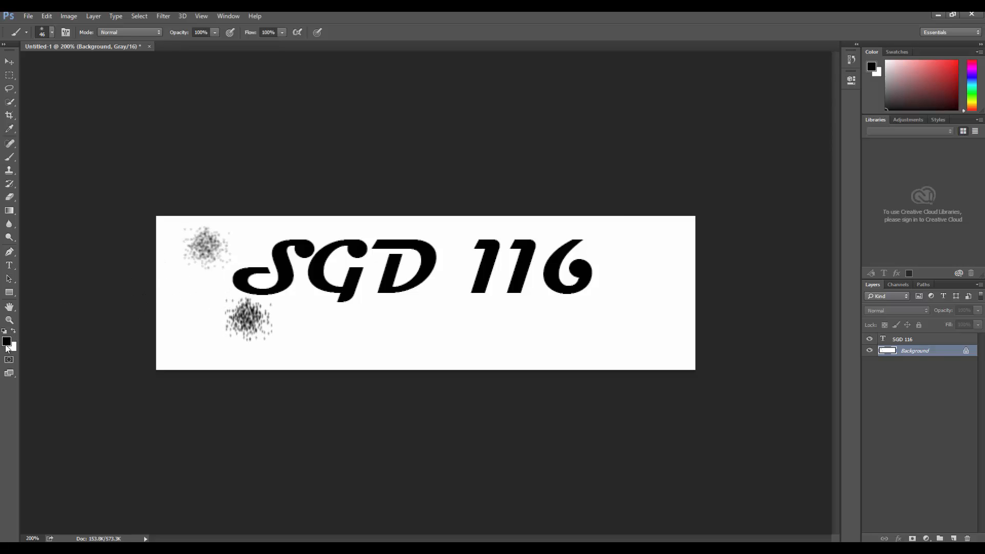
Set the foreground color to the dark gray 4c4c4c
click(7, 342)
mouse_move(362, 201)
mouse_down()
mouse_move(357, 212)
mouse_move(348, 198)
mouse_move(334, 242)
mouse_up()
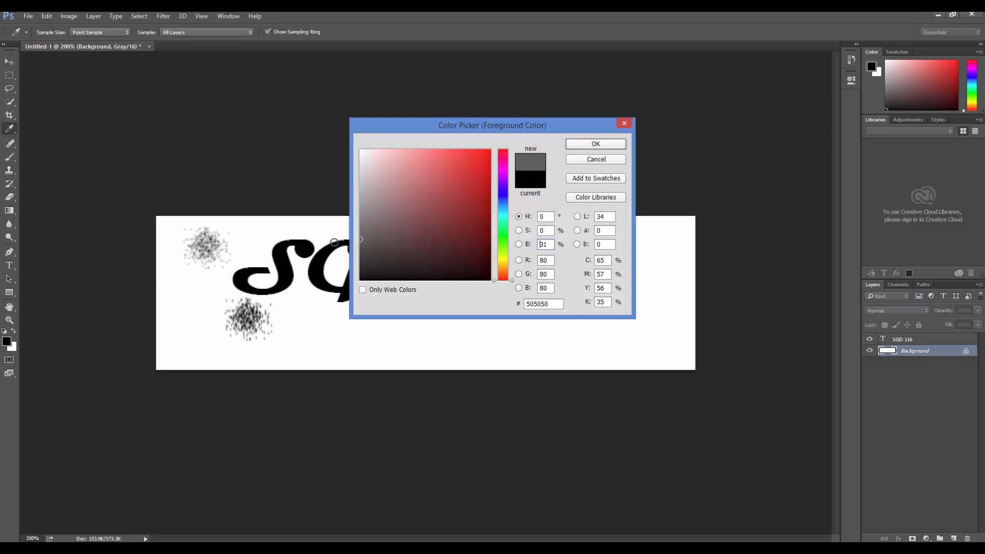
click(583, 143)
Enlarge the spatter brush to 80 px and paint gray spatter texture across the Background layer around the text
key(bracketright)
key(bracketright)
key(bracketright)
key(bracketright)
key(bracketright)
key(bracketright)
key(bracketright)
key(bracketright)
key(bracketright)
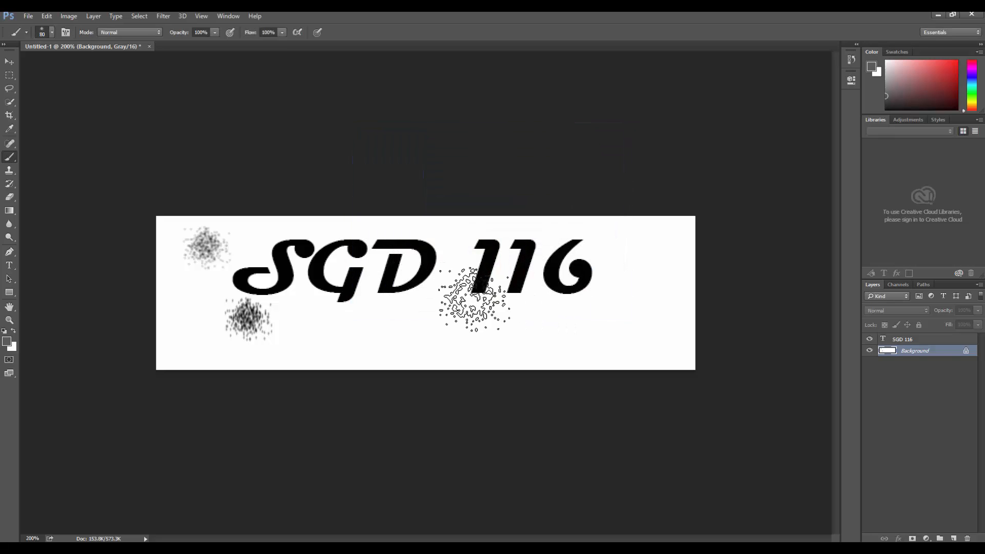
mouse_move(632, 316)
mouse_down()
mouse_move(646, 307)
mouse_move(572, 407)
mouse_move(565, 214)
mouse_up()
mouse_move(432, 191)
mouse_down()
mouse_move(207, 202)
mouse_move(220, 308)
mouse_move(433, 385)
mouse_move(491, 268)
mouse_move(220, 307)
mouse_move(121, 282)
mouse_move(330, 330)
mouse_move(506, 333)
mouse_move(577, 220)
mouse_move(726, 335)
mouse_move(660, 231)
mouse_up()
Set the foreground color to black and paint spatter texture across the Background layer with the 175 px brush
click(6, 340)
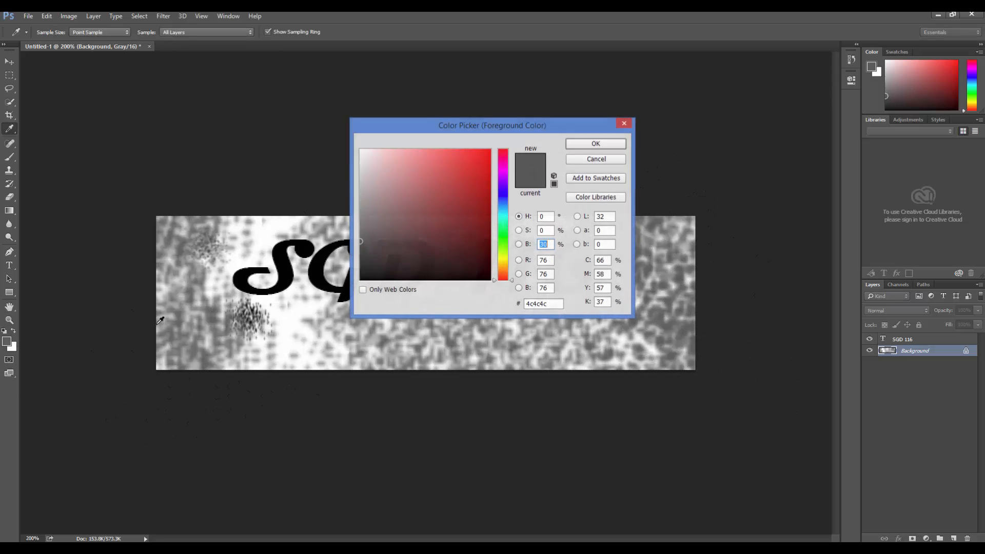
click(588, 142)
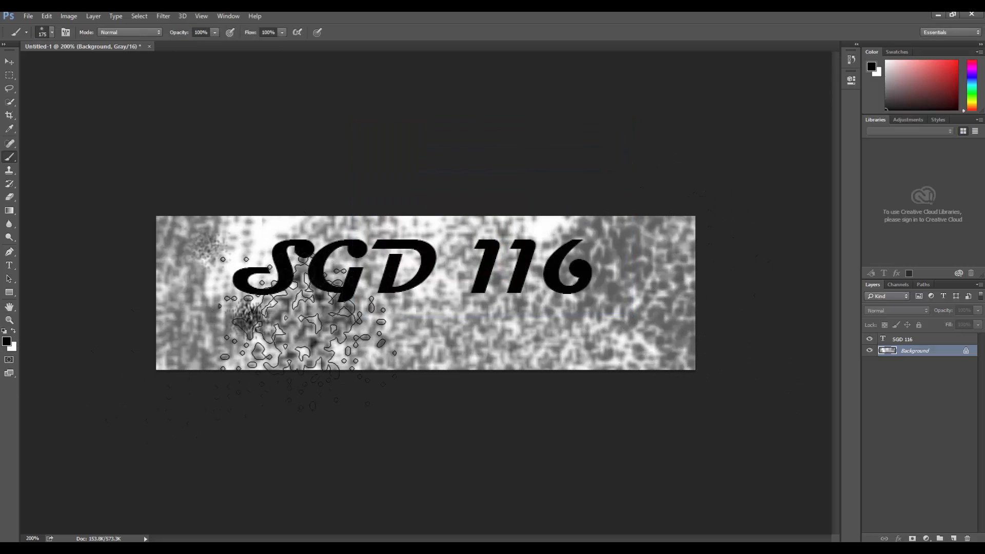
mouse_move(278, 242)
mouse_down()
mouse_move(563, 237)
mouse_move(674, 256)
mouse_move(693, 371)
mouse_move(525, 363)
mouse_move(454, 268)
mouse_move(324, 356)
mouse_move(233, 279)
mouse_move(180, 359)
mouse_move(183, 249)
mouse_move(155, 223)
mouse_move(151, 318)
mouse_up()
mouse_move(676, 389)
mouse_down()
mouse_move(548, 395)
mouse_move(528, 186)
mouse_move(715, 246)
mouse_move(600, 358)
mouse_move(638, 298)
mouse_move(539, 220)
mouse_move(590, 241)
mouse_move(446, 268)
mouse_move(330, 374)
mouse_move(176, 308)
mouse_move(198, 187)
mouse_up()
Swap the foreground color to white and paint white spatter over the Background layer, reducing the brush to 100 px around the text
key(x)
mouse_move(631, 325)
mouse_down()
mouse_move(635, 208)
mouse_move(590, 207)
mouse_up()
key(bracketleft)
key(bracketleft)
key(bracketleft)
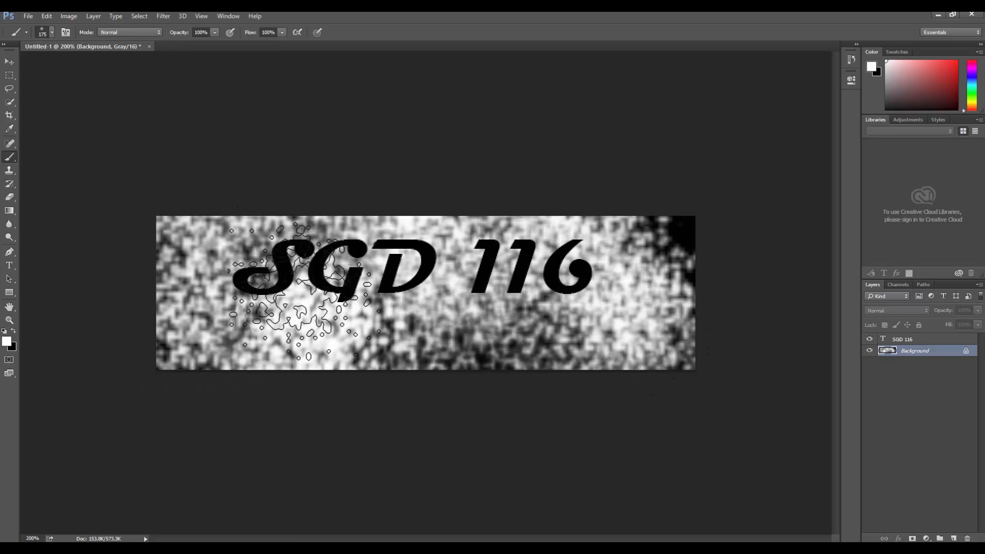
drag(266, 277, 284, 267)
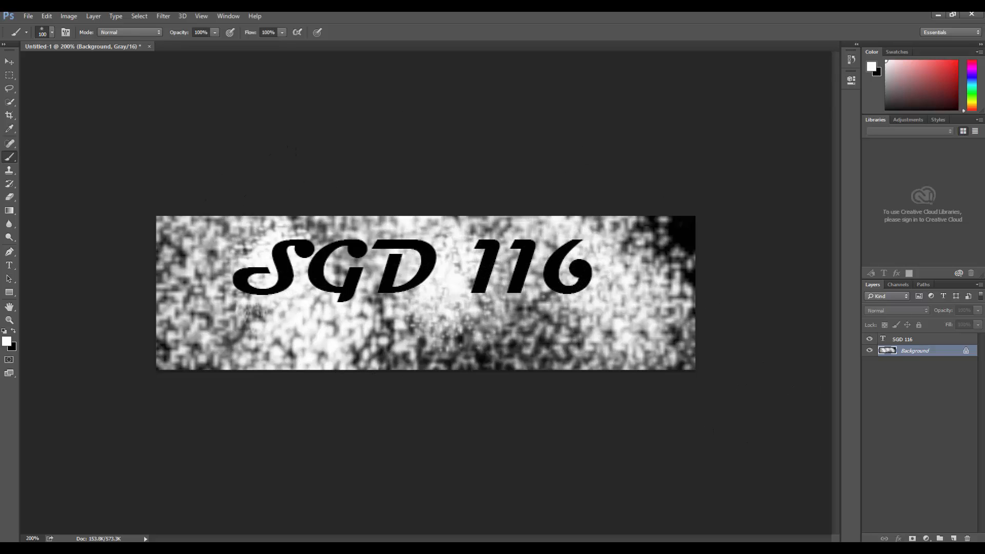
Draw a thin white rectangle about 349 by 6 px as an underline and place it directly beneath the SGD 116 text
click(10, 295)
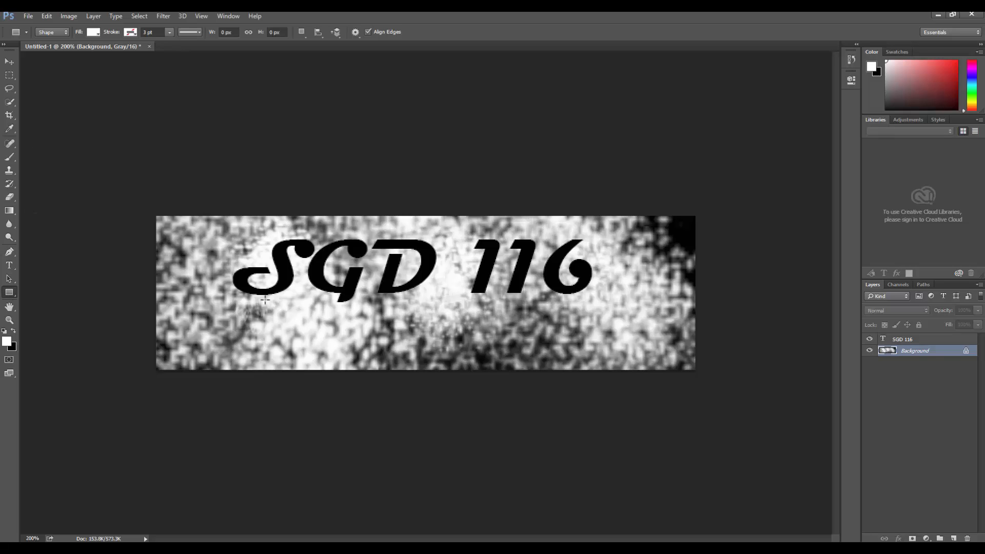
drag(239, 319, 598, 325)
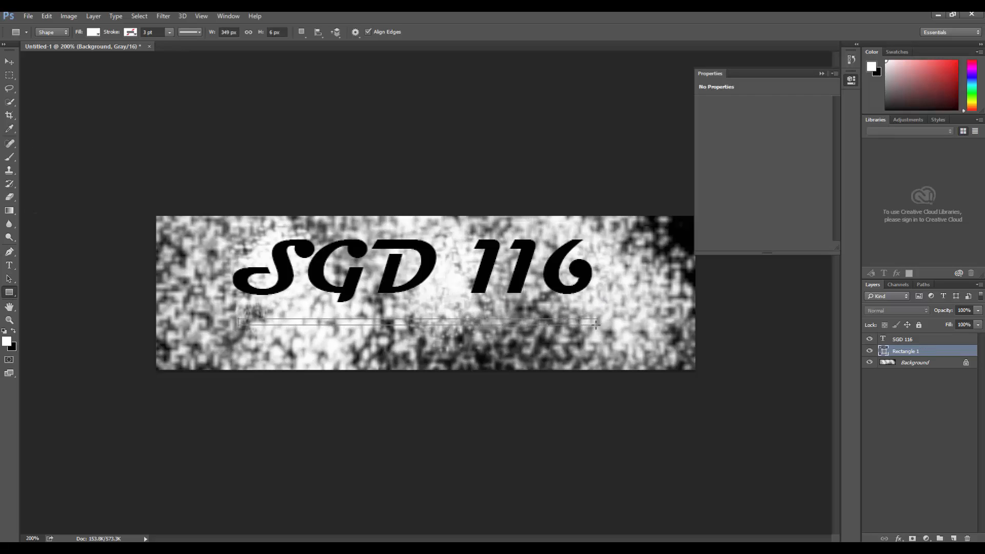
click(823, 74)
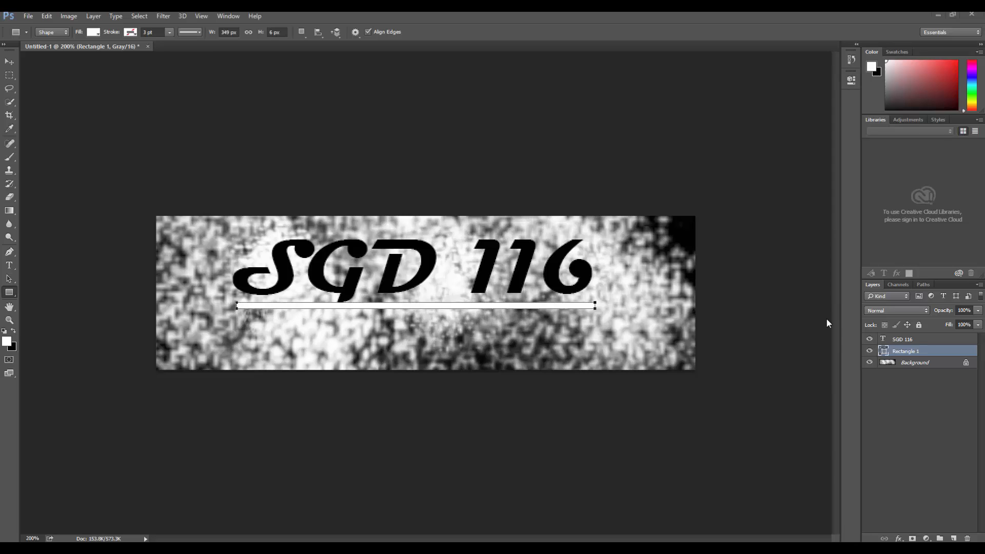
Change the underline rectangle's fill color to black and switch to the Move tool
click(885, 350)
double_click(884, 352)
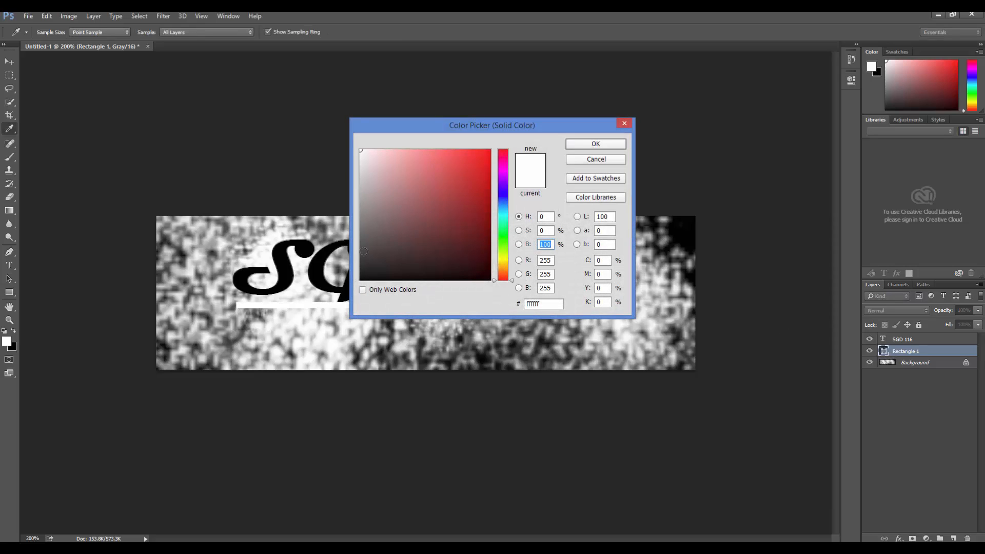
drag(364, 252, 306, 320)
click(578, 147)
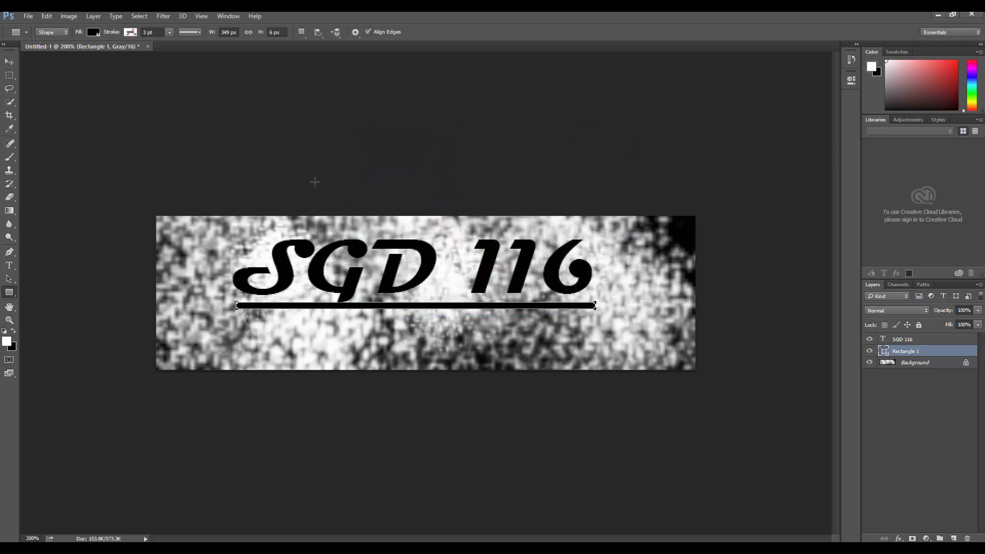
click(9, 62)
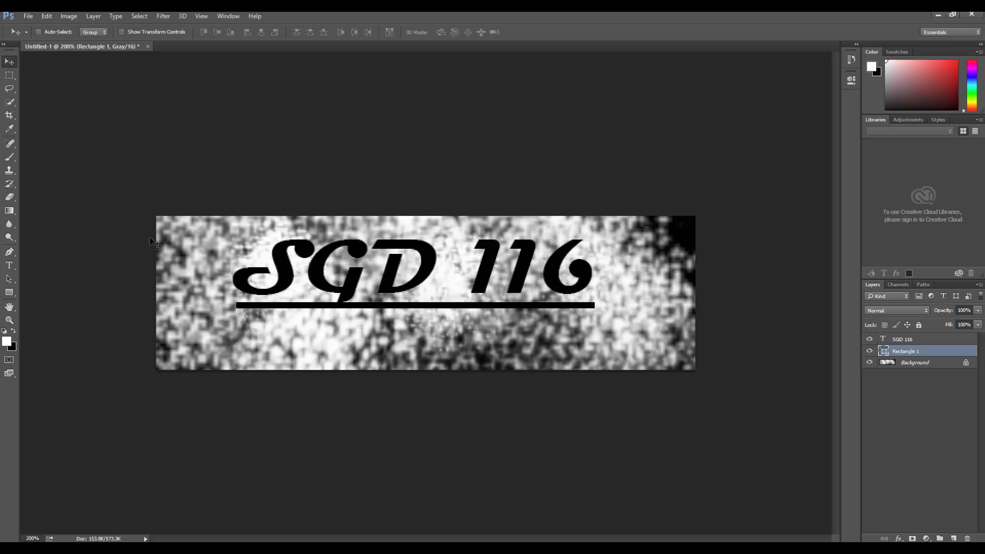
Save the image to Pictures as a layered PSD named with the author's last name, initial and sgd116, keeping Maximize Compatibility on
click(28, 16)
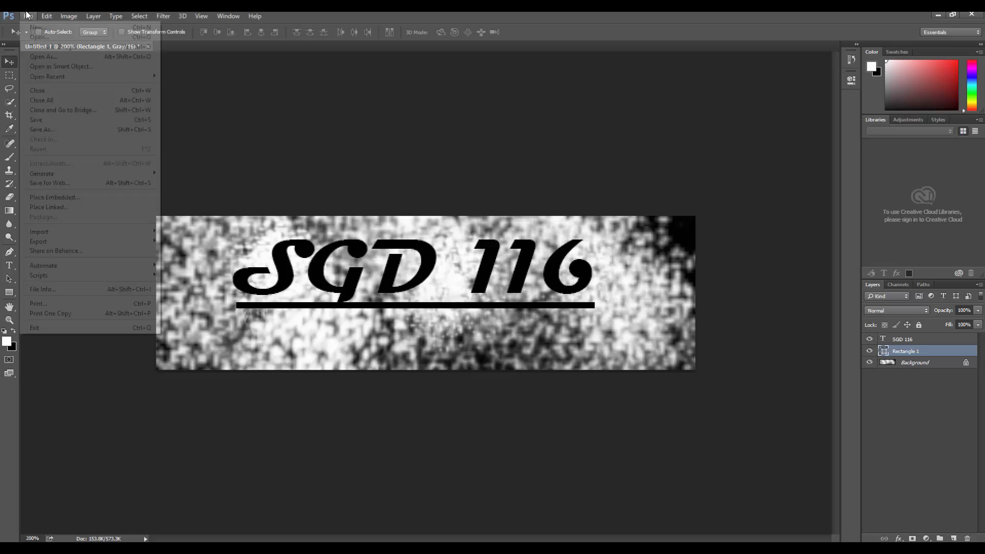
click(53, 129)
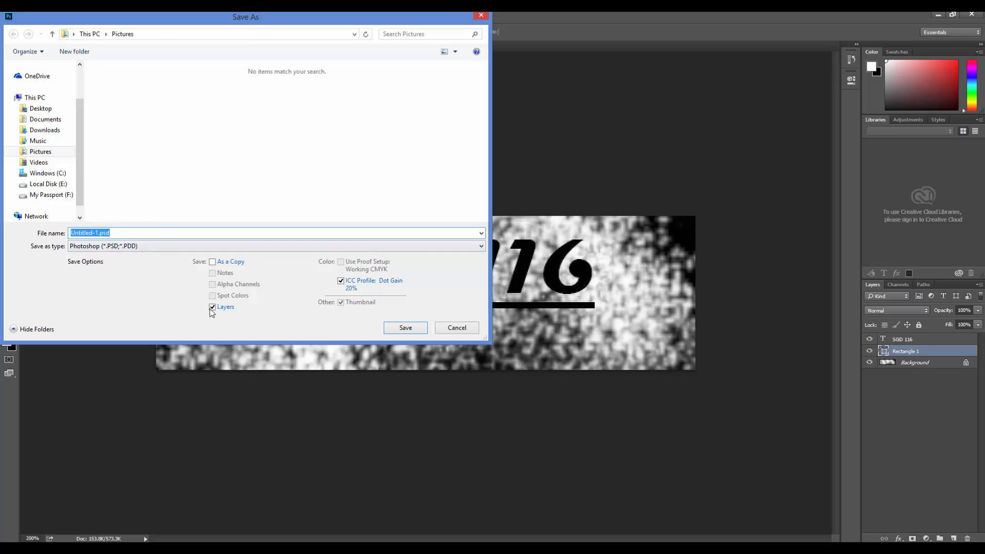
click(126, 235)
key(BackSpace)
key(BackSpace)
key(BackSpace)
key(BackSpace)
key(BackSpace)
key(BackSpace)
text(Murray_B_sgd116)
click(415, 328)
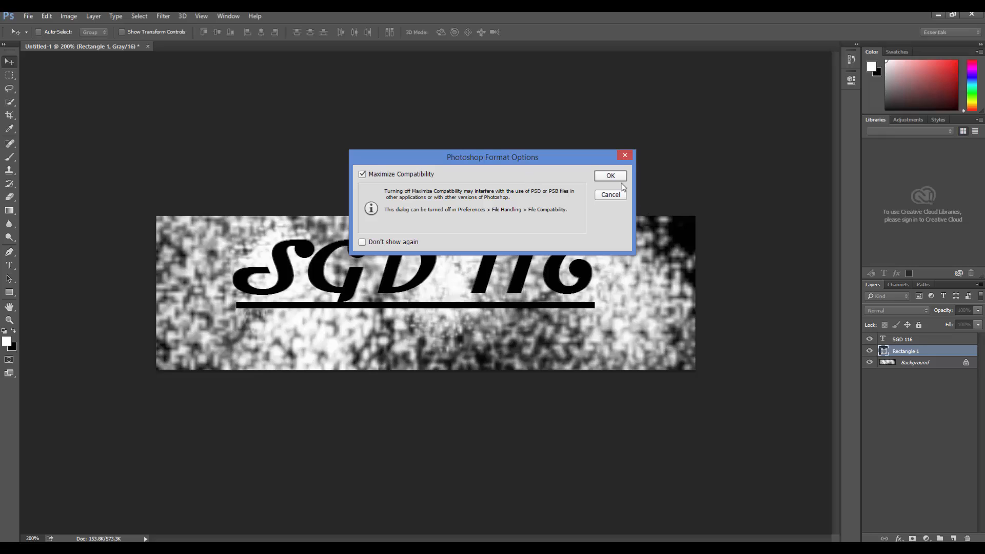
click(610, 176)
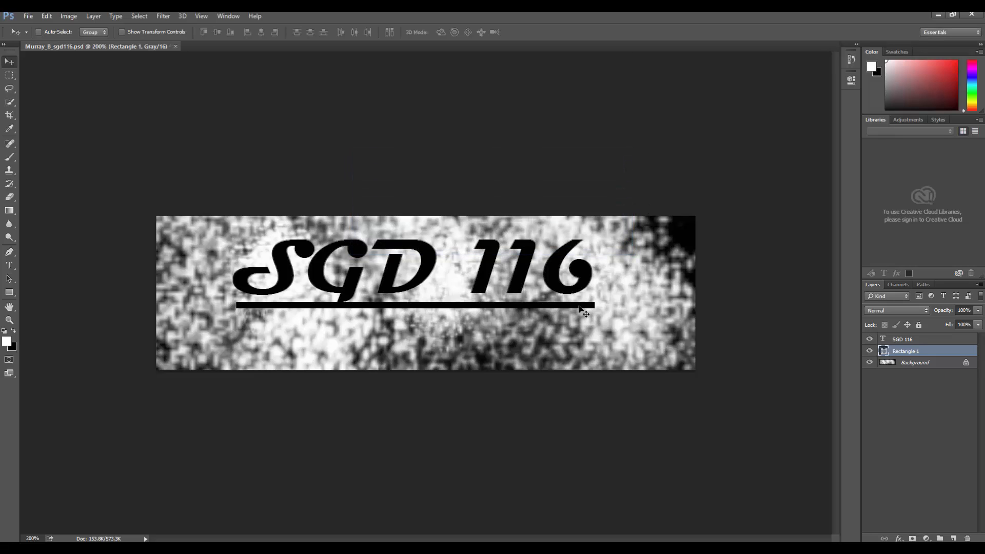